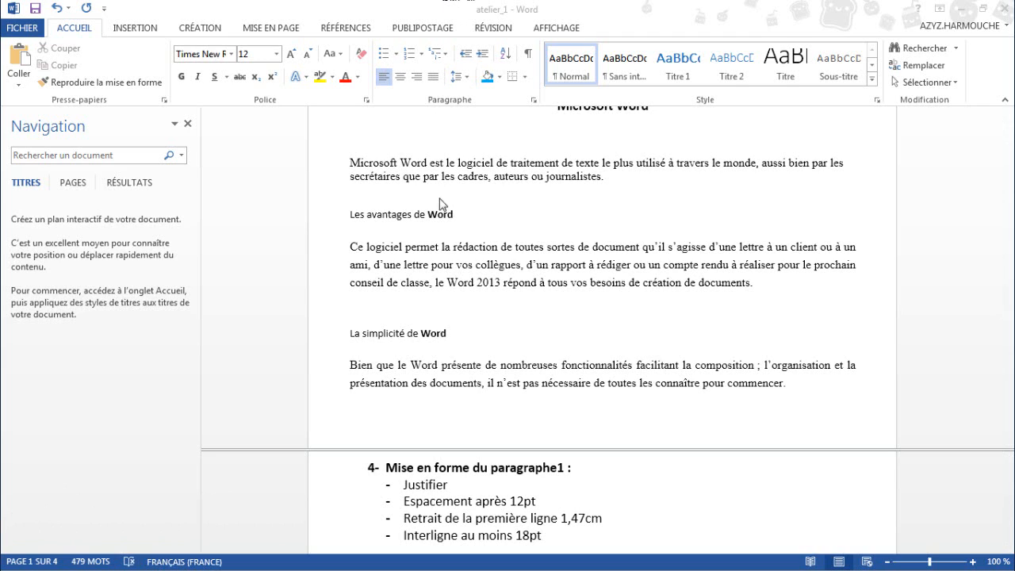
Step: Set the left indent of the paragraph under "Les avantages de Word" to 0,9 cm
click(372, 247)
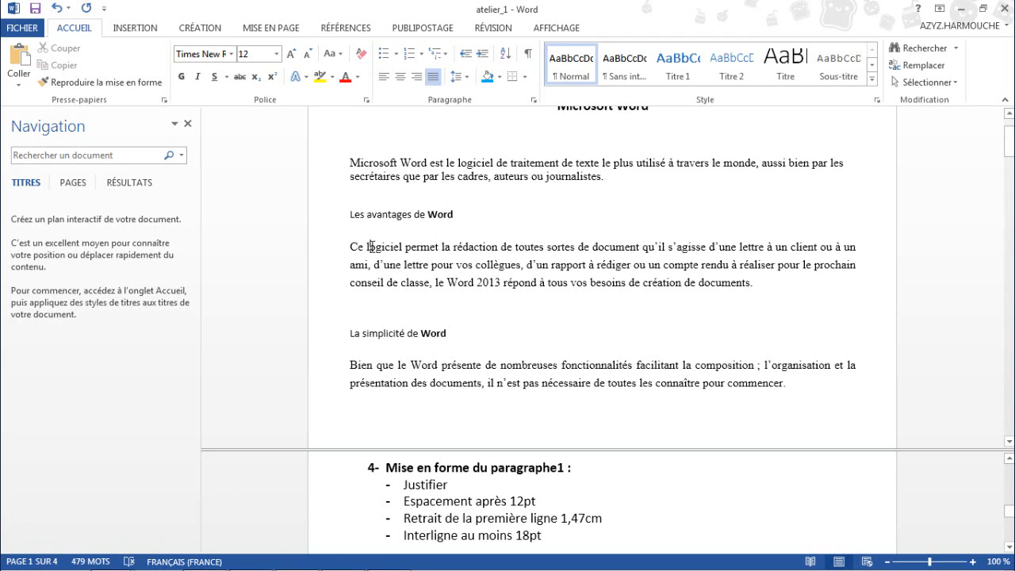
drag(351, 247, 754, 284)
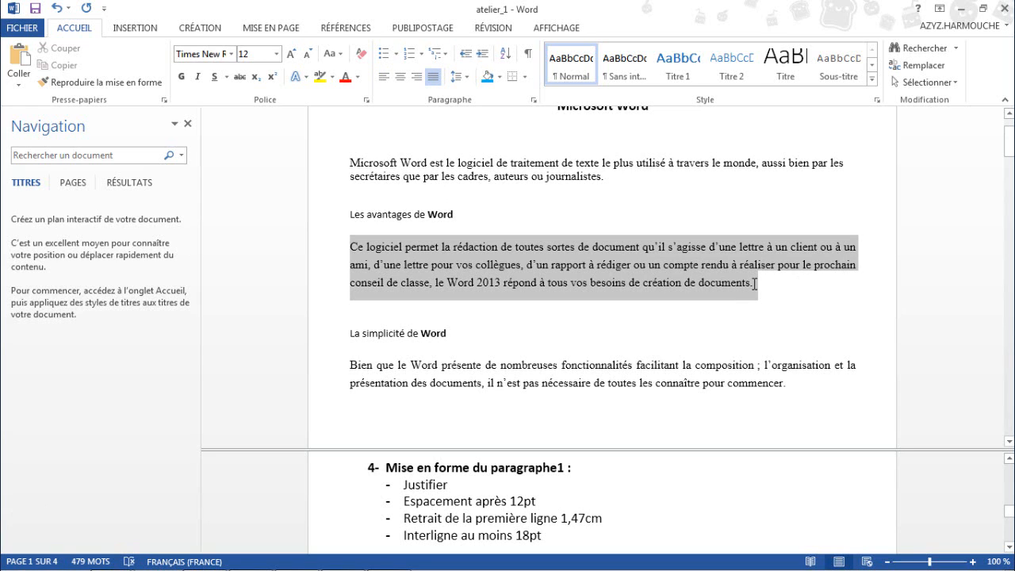
click(548, 264)
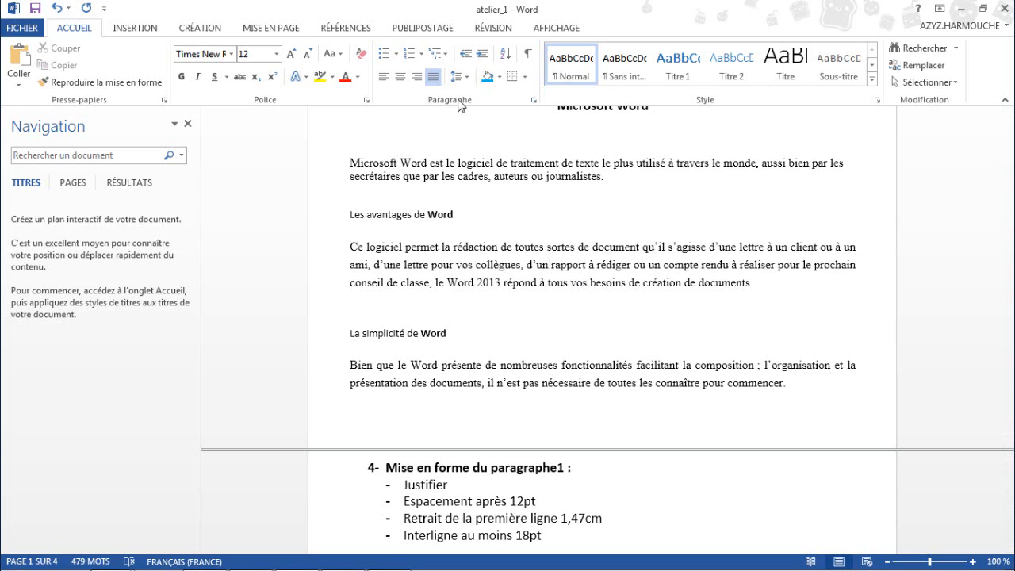
click(534, 100)
drag(255, 38, 305, 41)
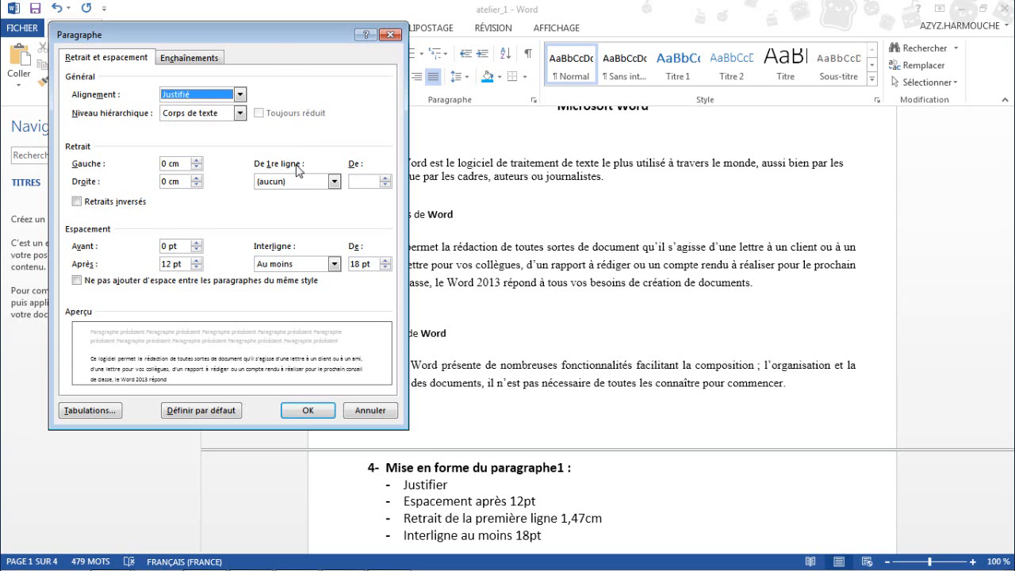
mouse_move(261, 35)
mouse_down()
mouse_move(216, 67)
mouse_move(295, 41)
mouse_move(245, 31)
mouse_up()
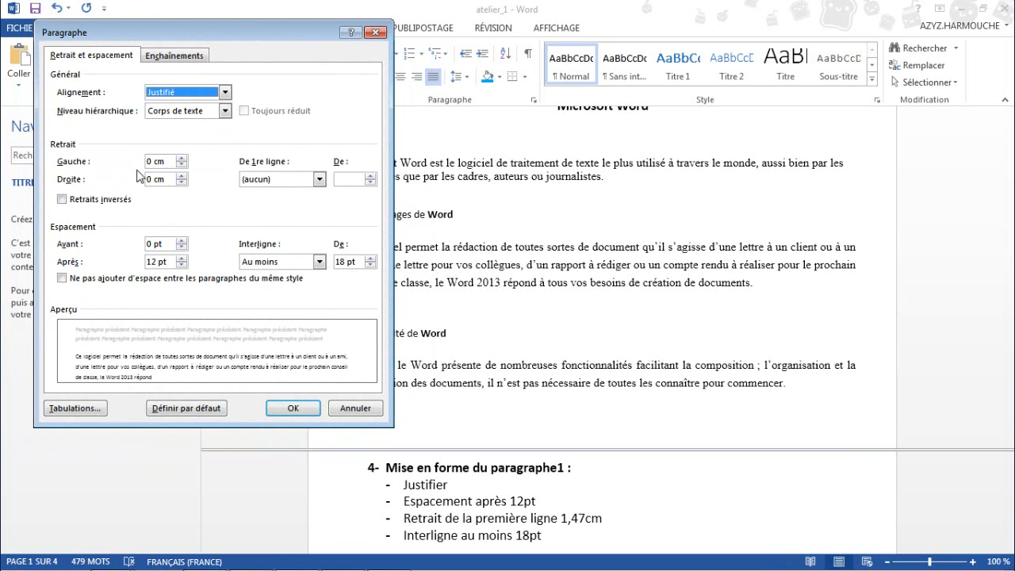
click(182, 158)
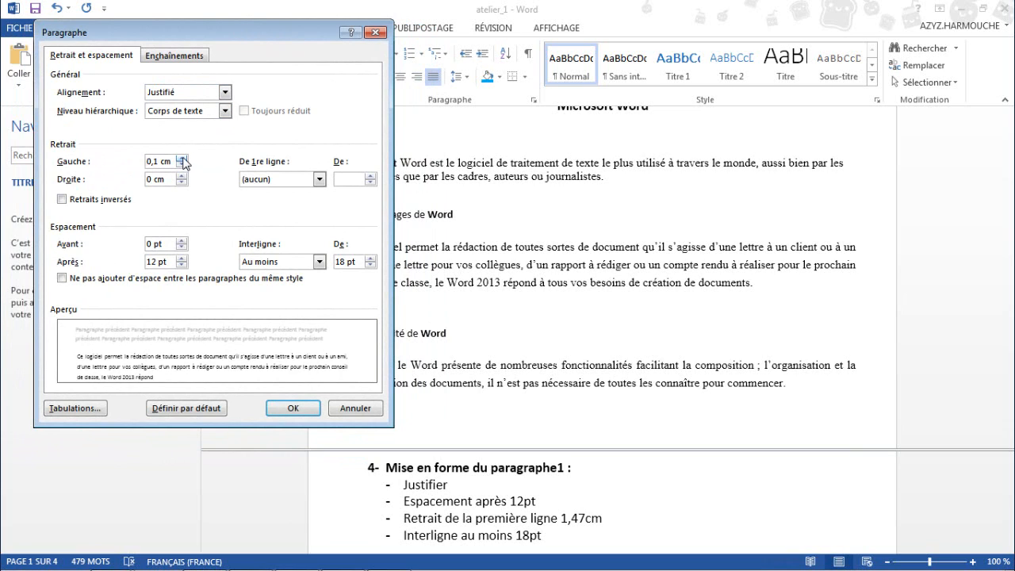
click(182, 158)
click(182, 160)
click(183, 159)
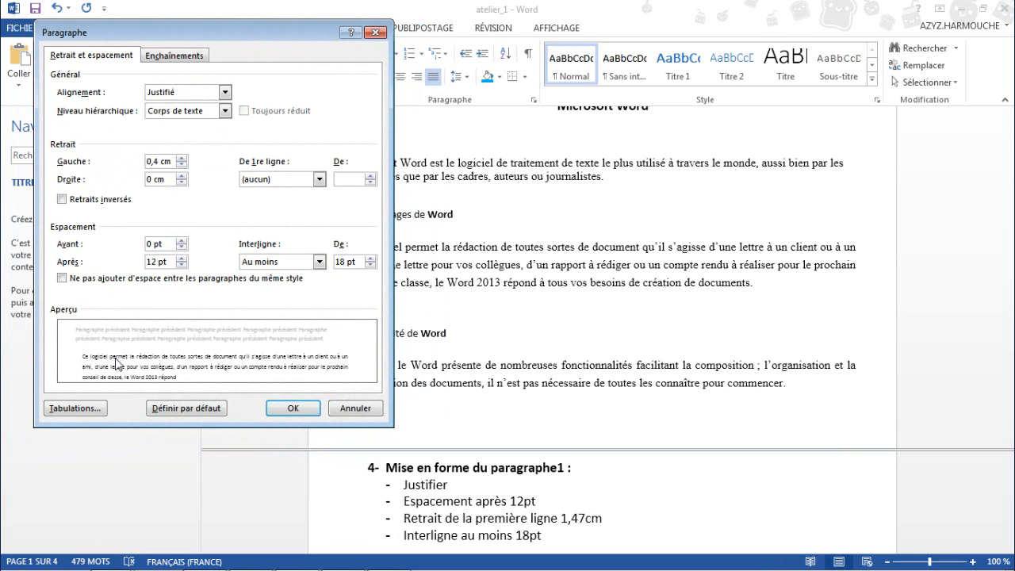
click(182, 158)
click(181, 158)
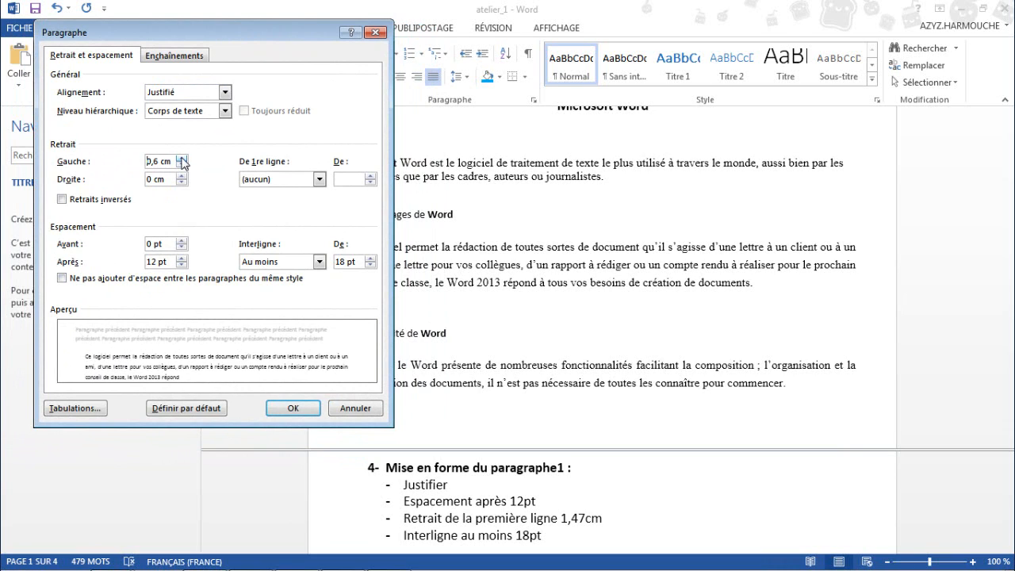
click(181, 158)
click(181, 157)
click(182, 160)
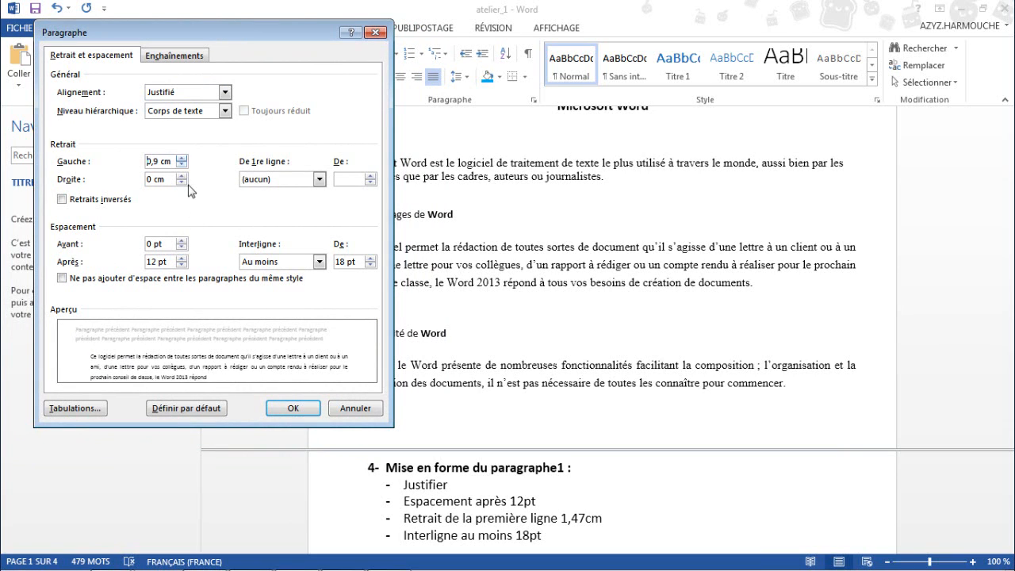
click(295, 408)
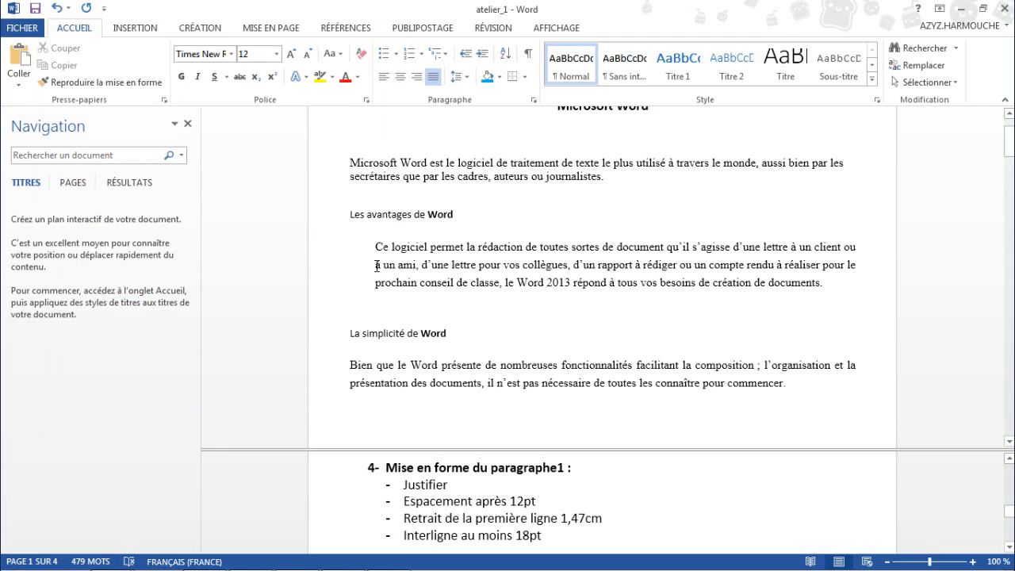
Step: Set the right indent of the paragraph under "Les avantages de Word" to 0,9 cm
click(531, 99)
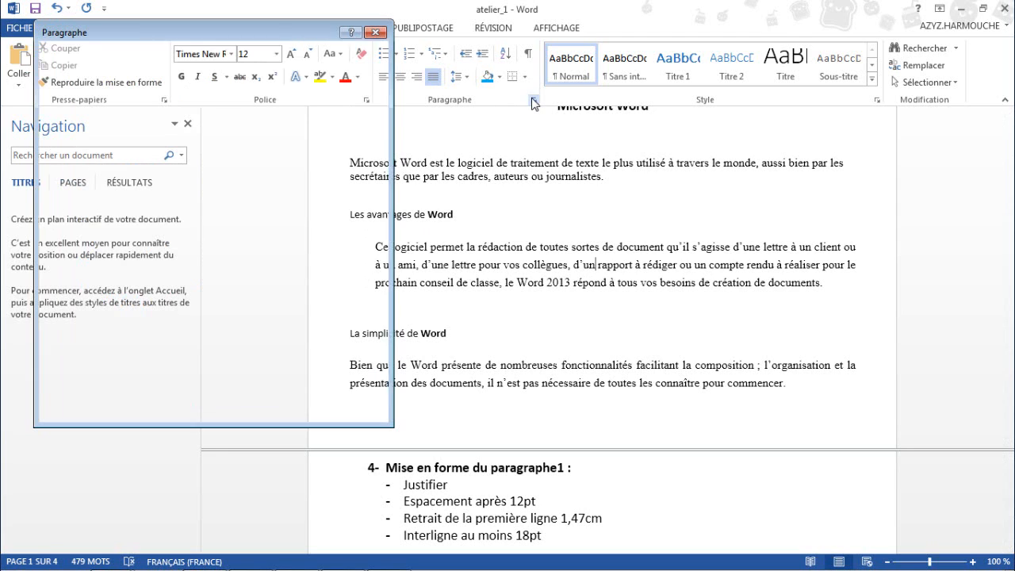
click(181, 176)
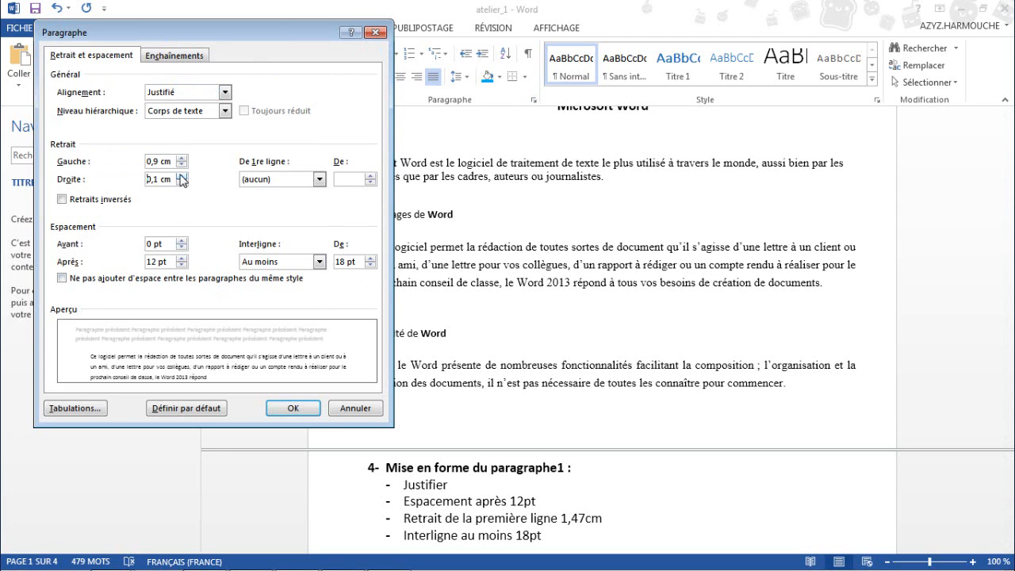
click(182, 176)
click(182, 177)
click(181, 176)
click(182, 176)
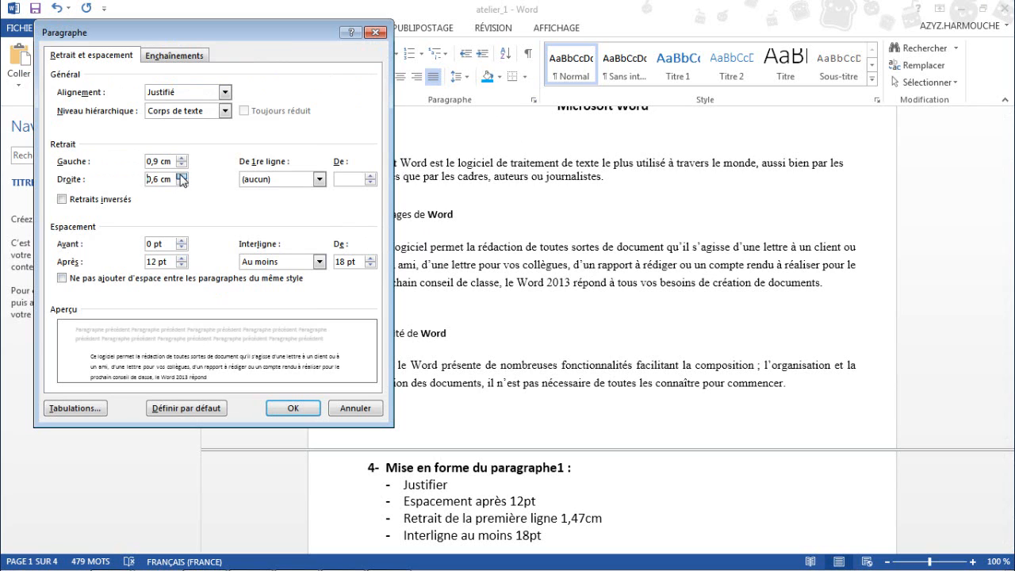
click(182, 176)
click(181, 176)
click(181, 176)
click(181, 176)
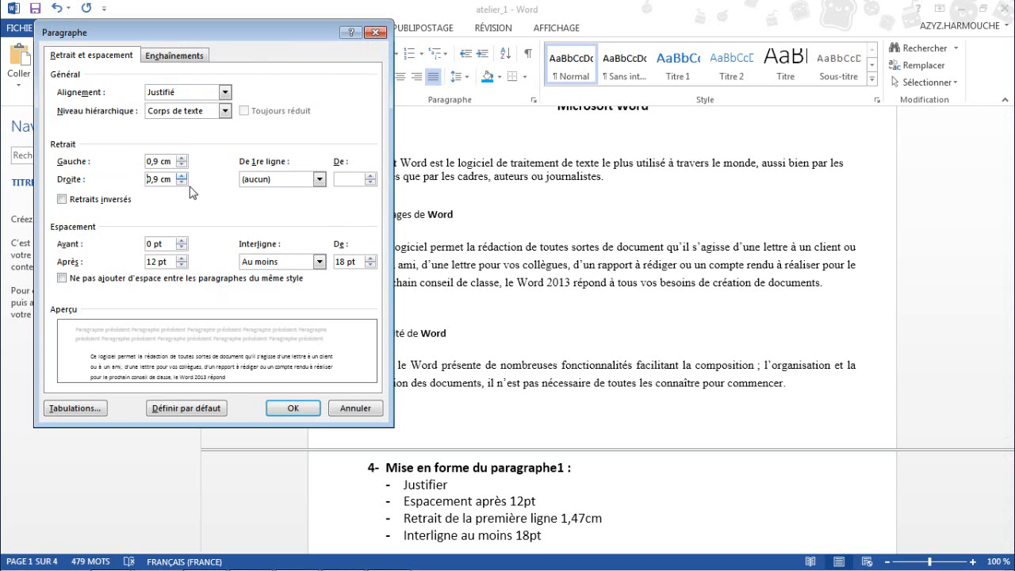
click(295, 410)
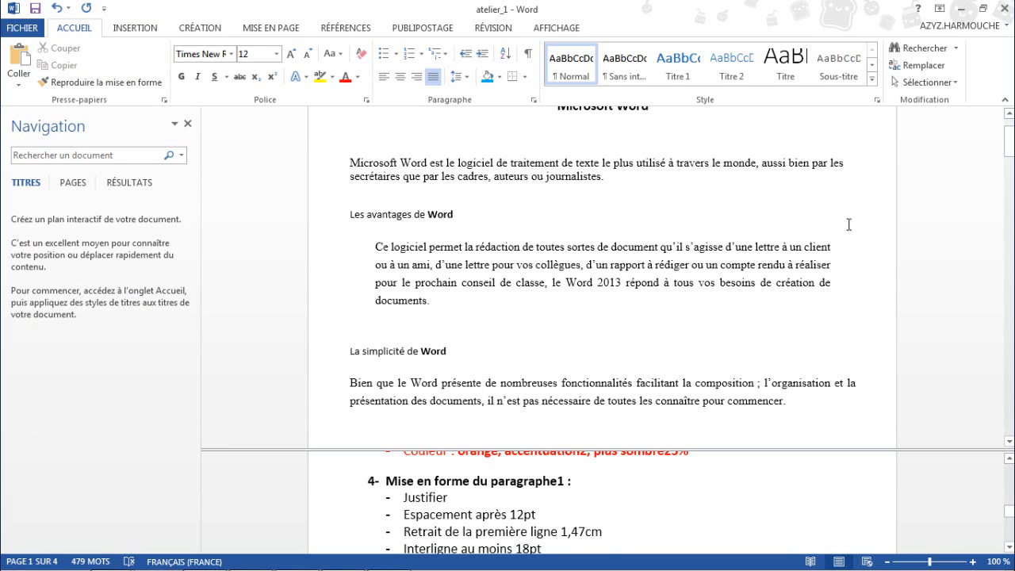
Step: Set the line spacing of the paragraph under "Les avantages de Word" to at least (Au moins) 12 pt
click(533, 100)
drag(273, 37, 240, 43)
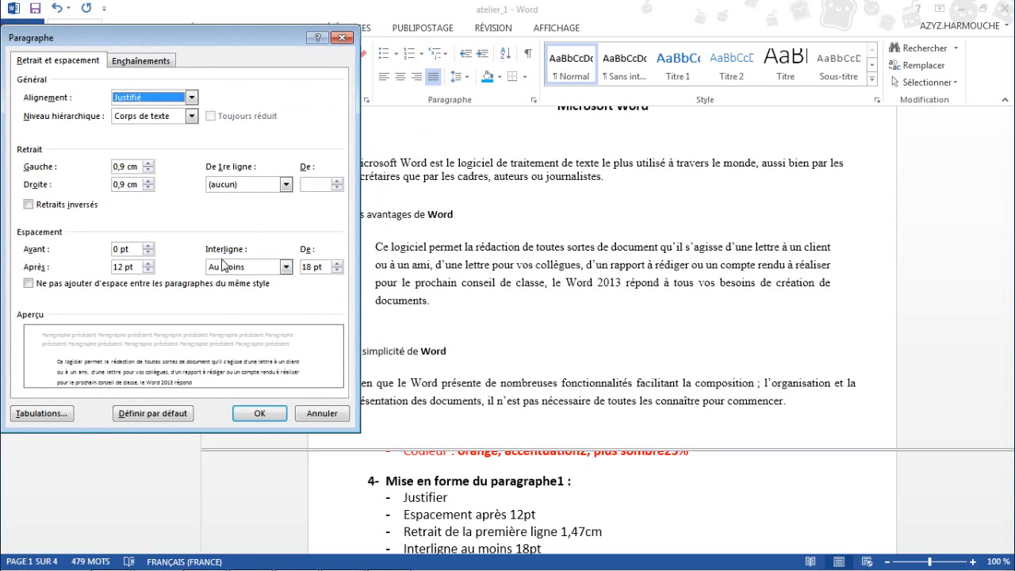
click(227, 268)
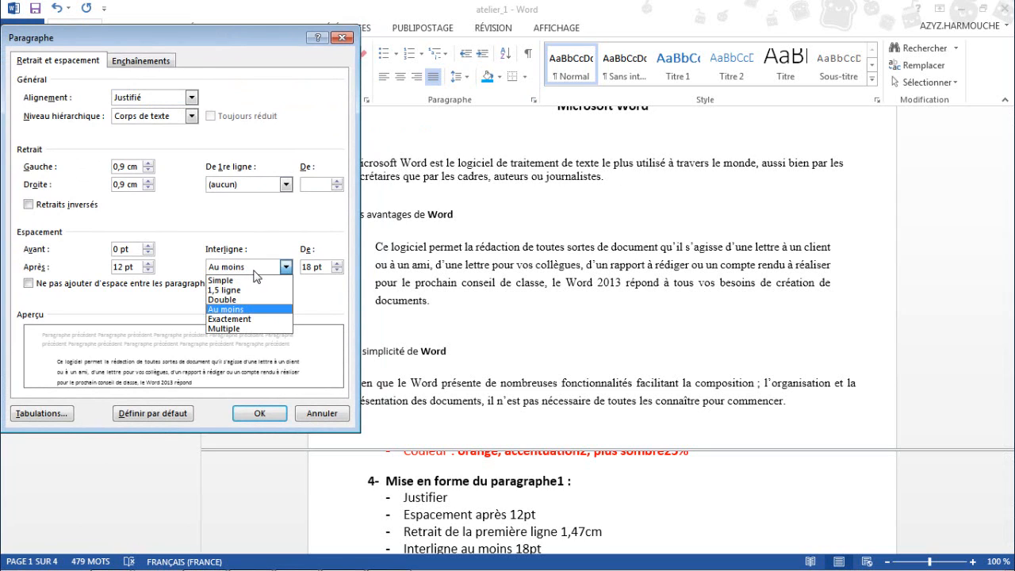
click(244, 224)
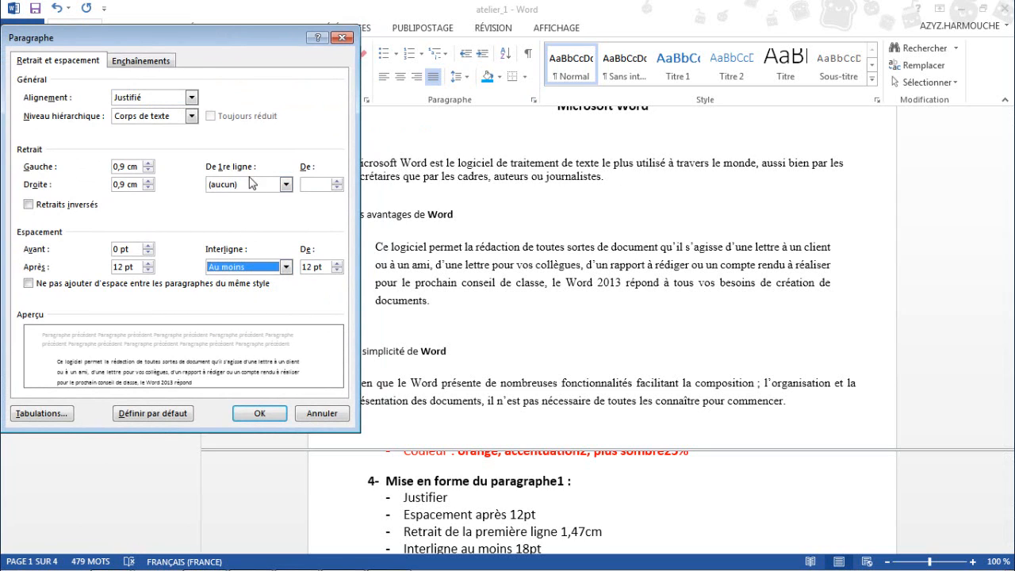
Step: Apply a first-line indent (Première ligne) of 2 cm to the paragraph under "Les avantages de Word"
click(251, 183)
click(238, 205)
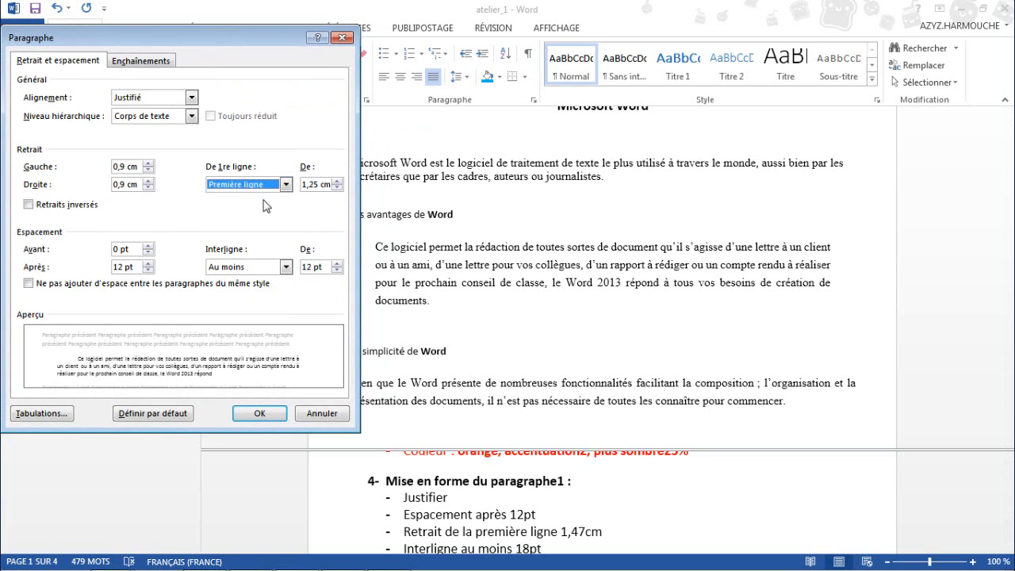
click(338, 181)
click(338, 181)
click(338, 180)
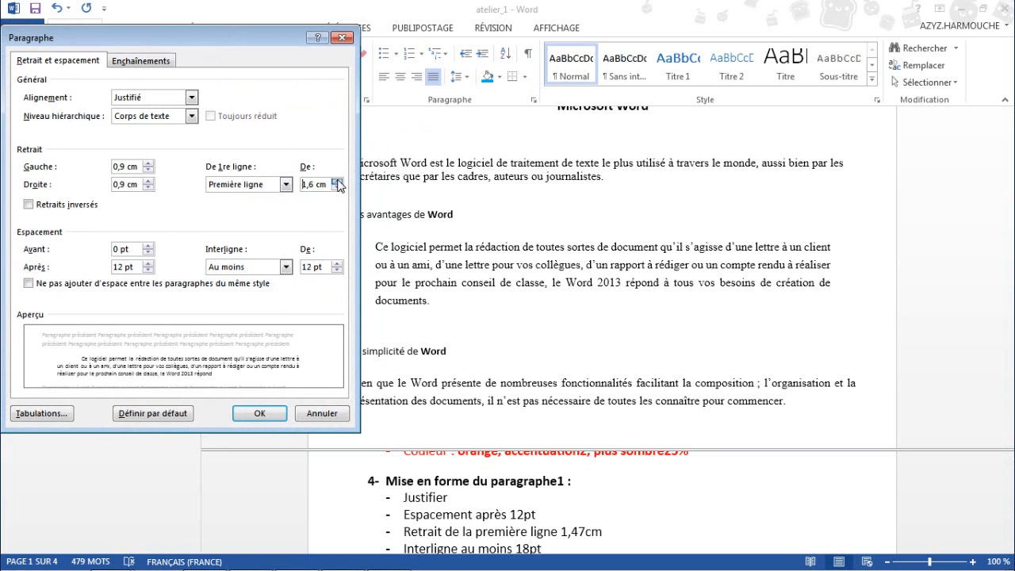
click(338, 181)
click(338, 181)
click(338, 181)
click(338, 181)
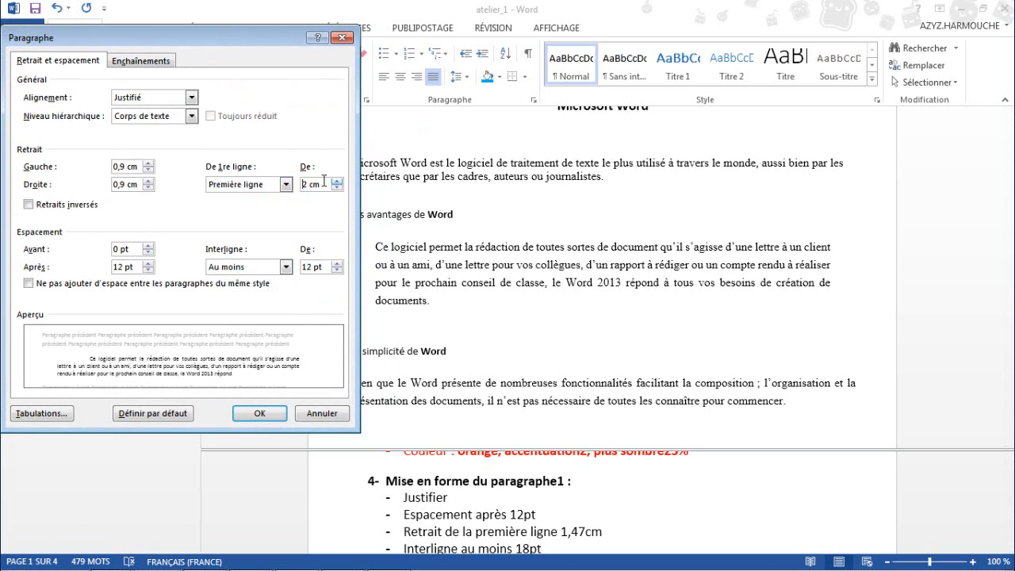
click(263, 415)
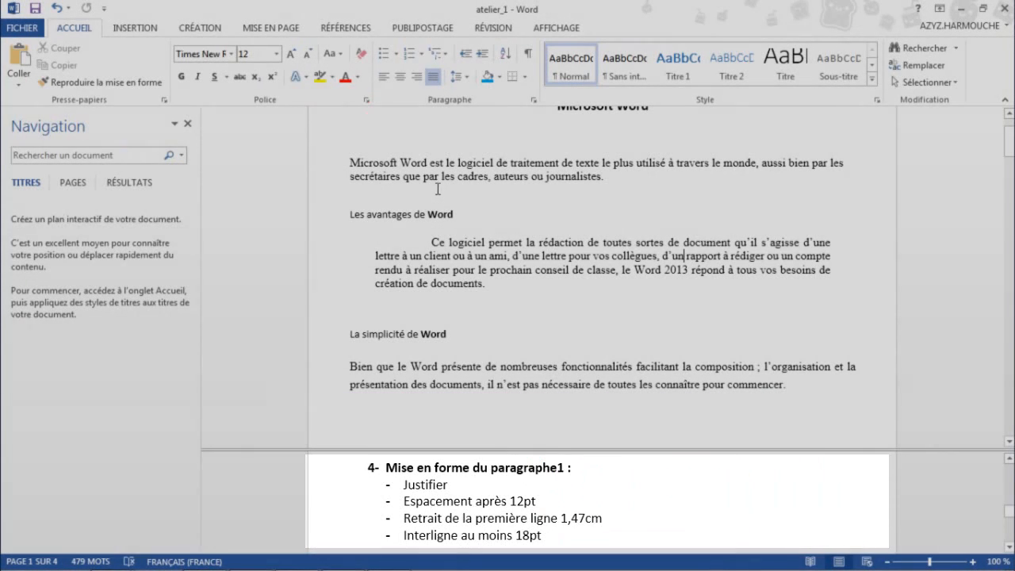
Step: Justify the introductory paragraph beginning "Microsoft Word est le logiciel" and set its first-line indent (Première ligne) to 1,47 cm
click(434, 182)
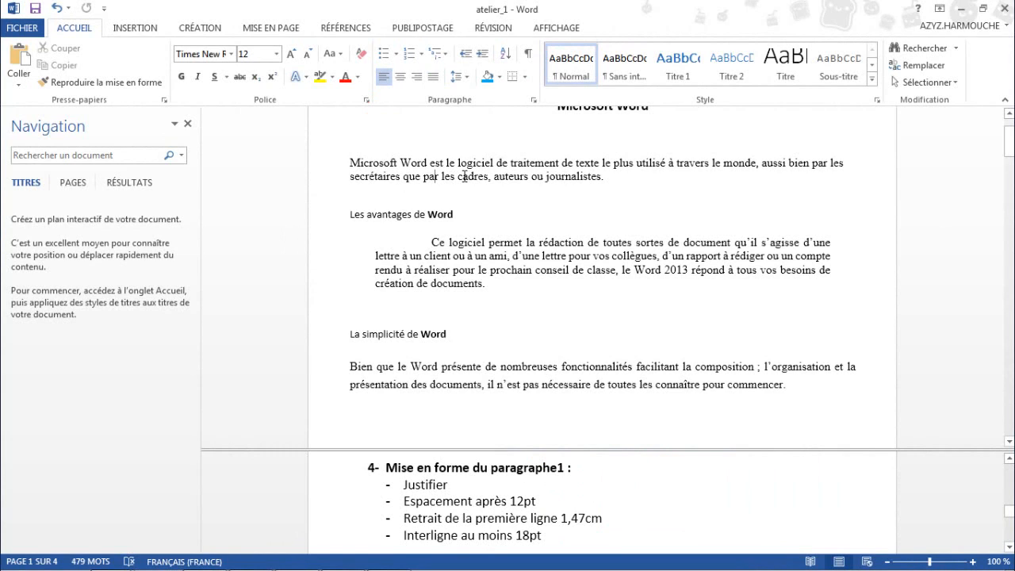
click(435, 79)
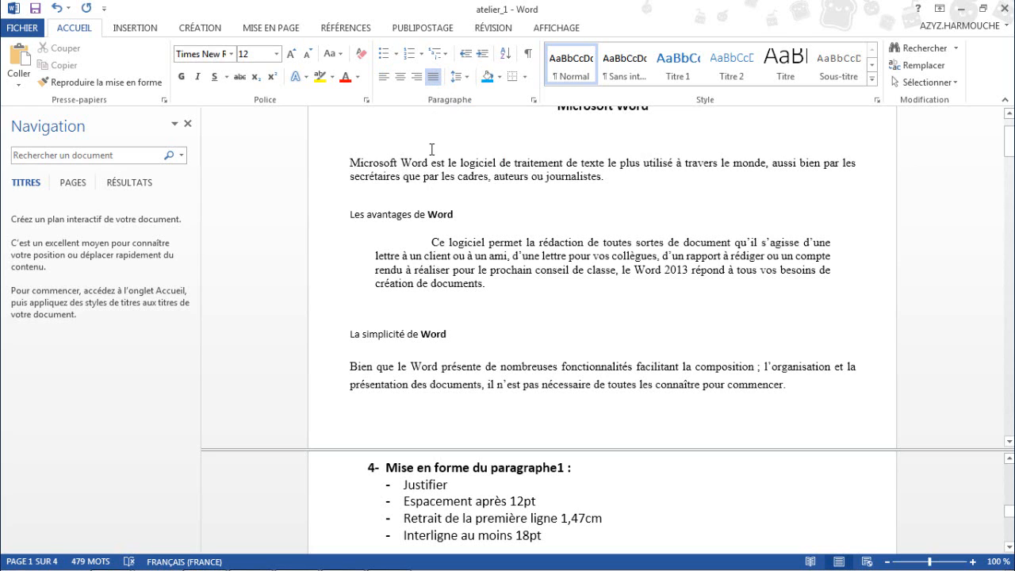
click(534, 101)
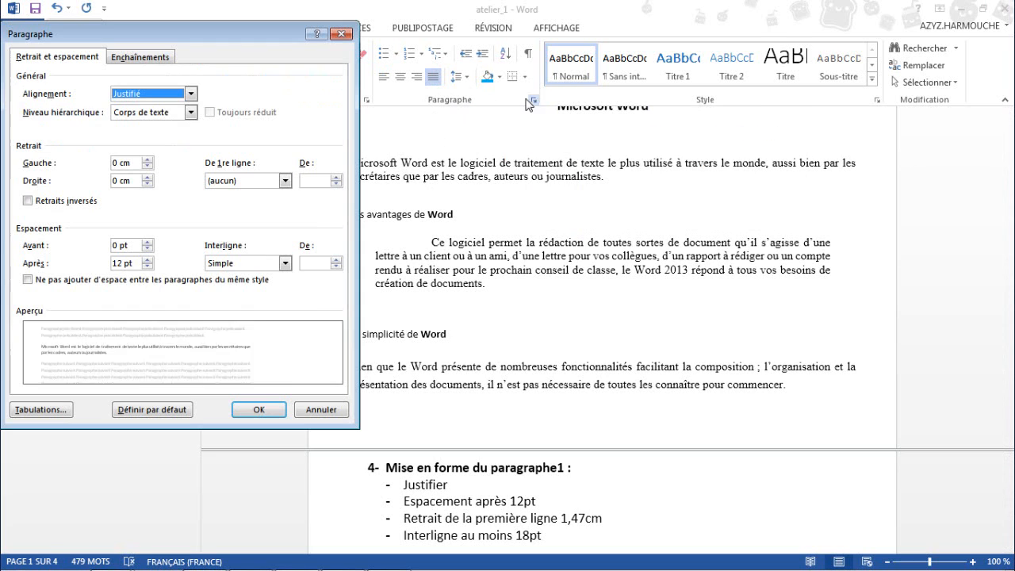
drag(267, 33, 315, 42)
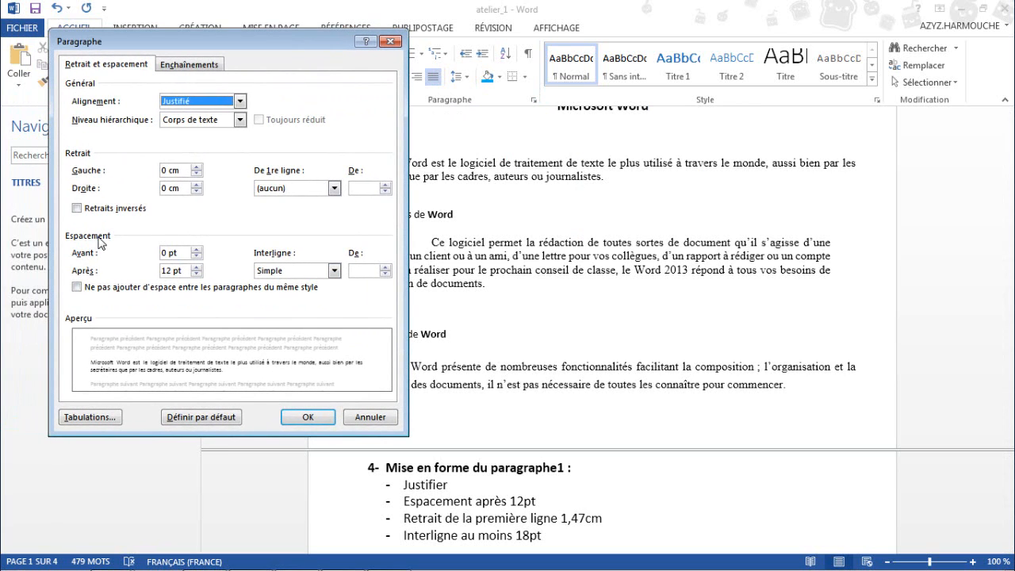
click(174, 270)
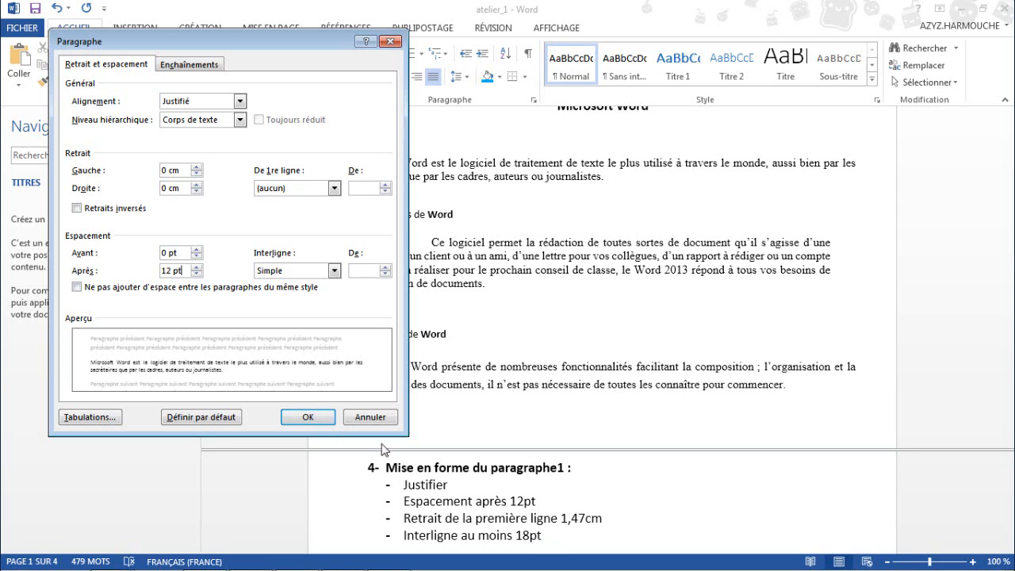
click(296, 191)
click(283, 211)
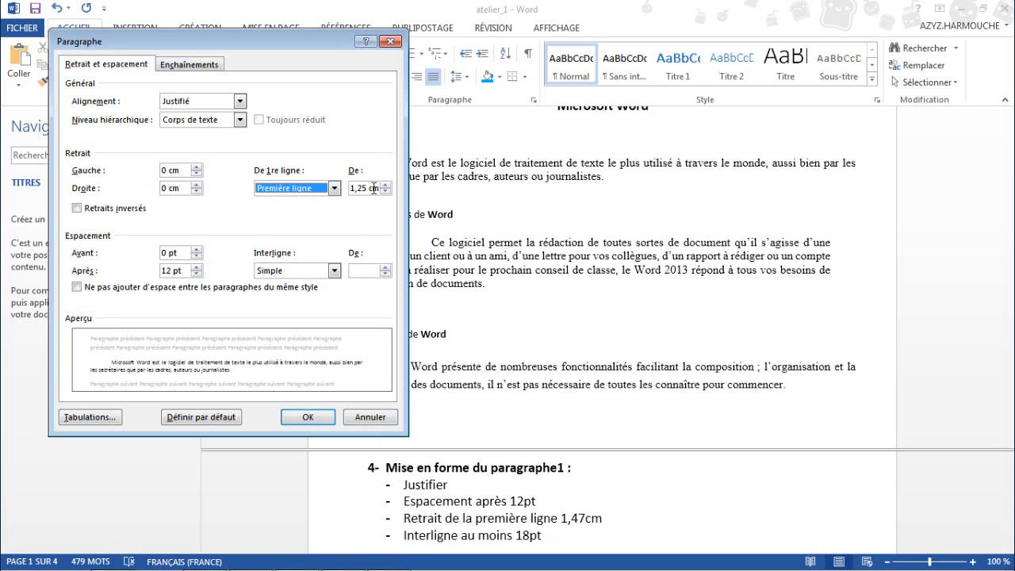
click(385, 184)
click(386, 185)
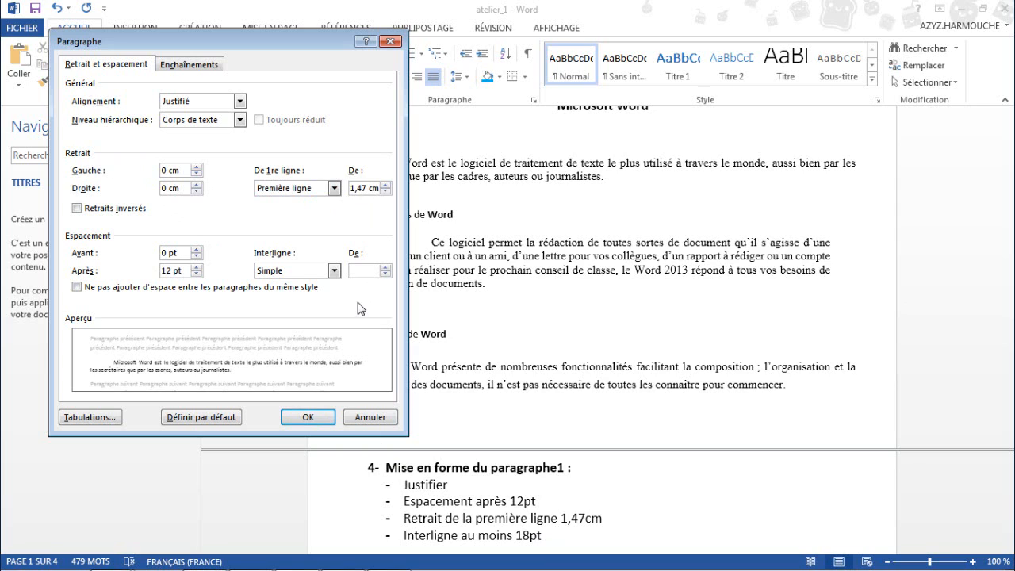
Step: Set the introductory paragraph's line spacing to at least (Au moins) 18 pt and apply the paragraph settings
click(307, 272)
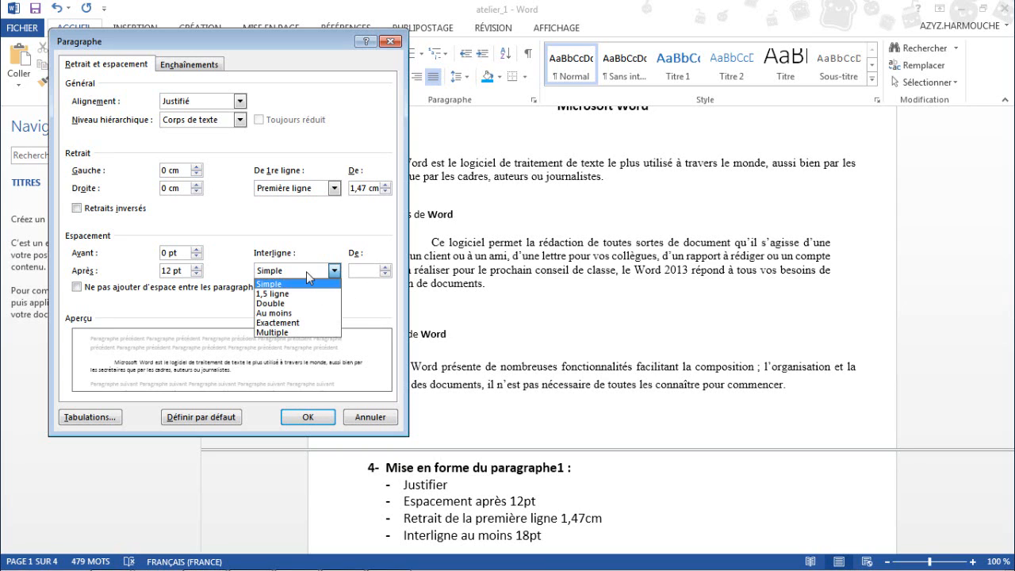
click(283, 315)
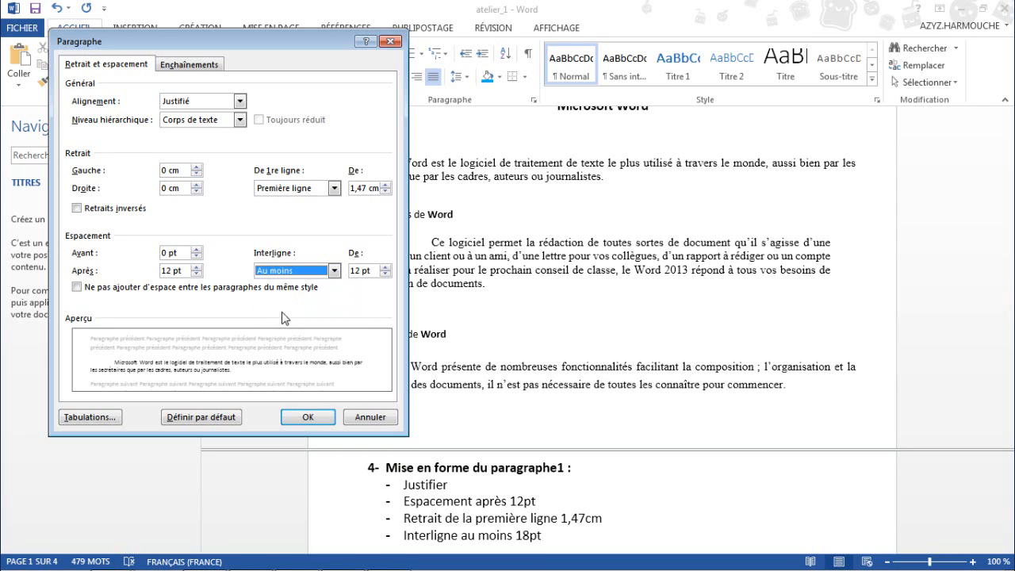
click(384, 267)
click(384, 267)
click(385, 267)
click(385, 268)
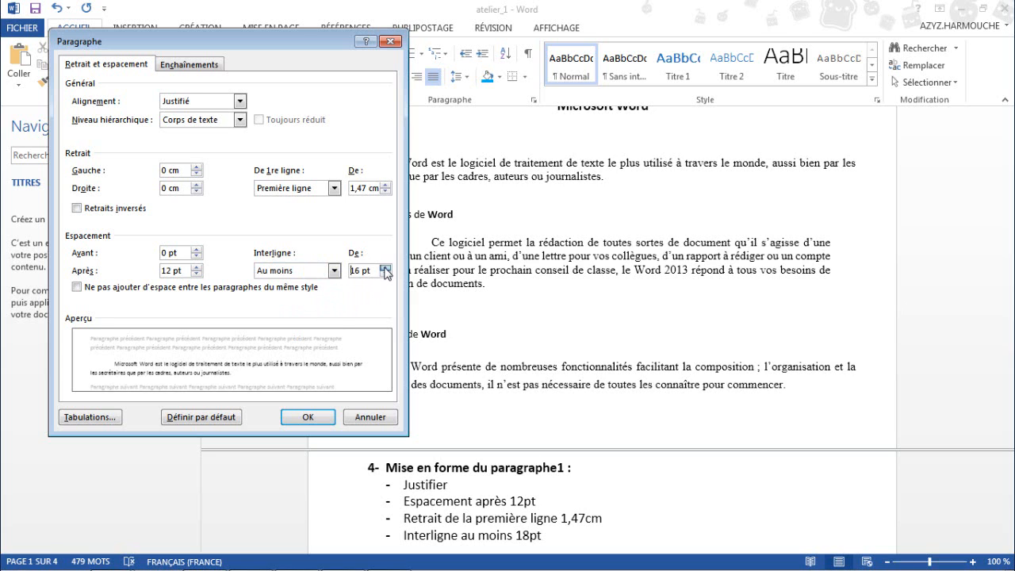
click(385, 267)
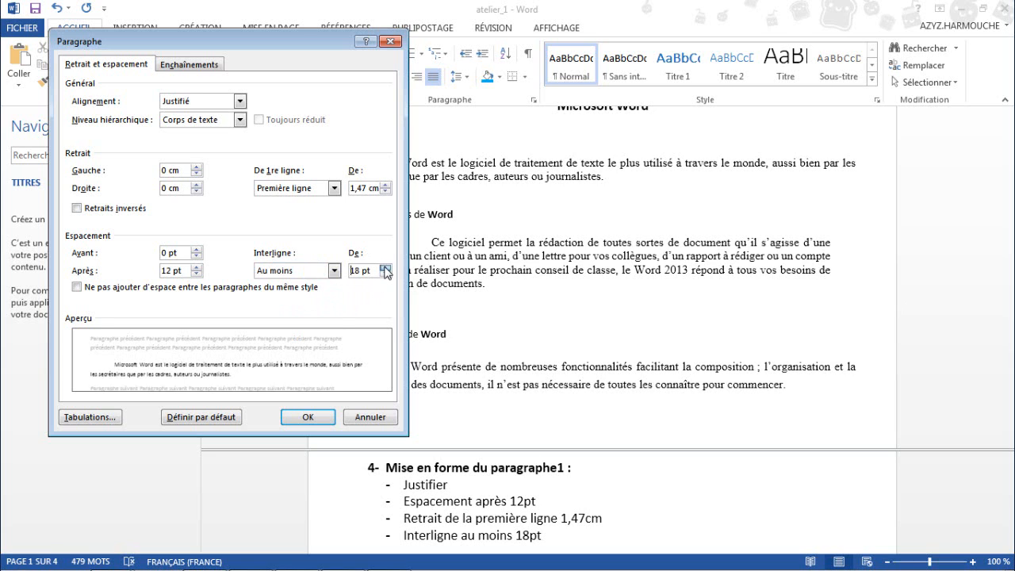
click(306, 418)
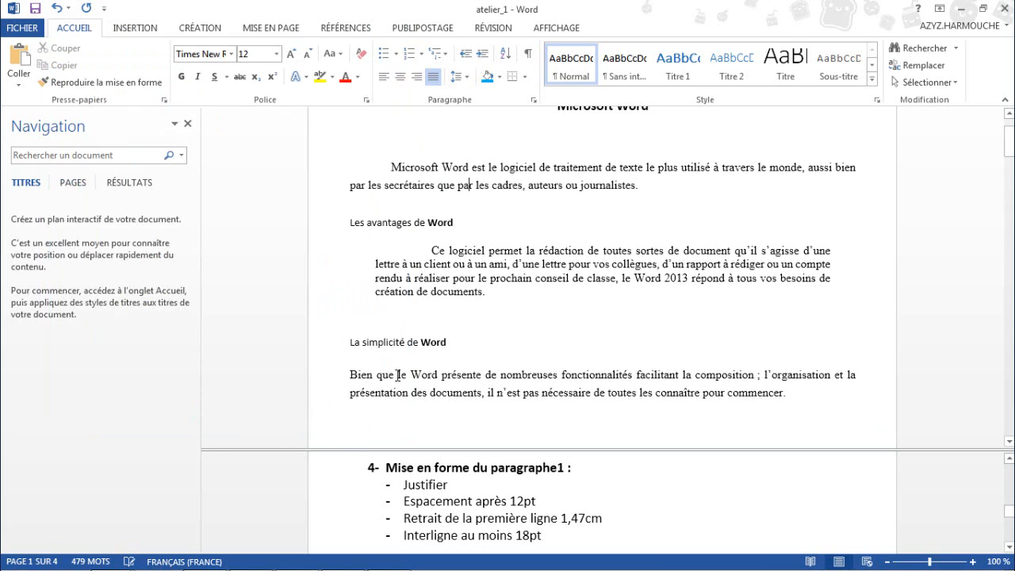